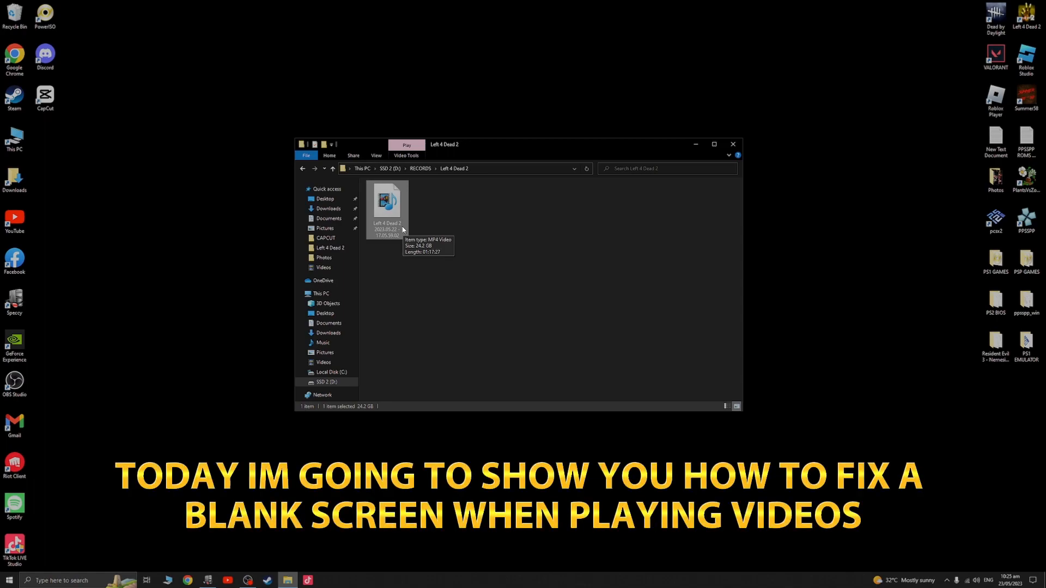
# Play the Left 4 Dead 2 recording with the volume raised, sample points across its timeline, and pause and minimize the player
pyautogui.doubleClick(386, 204)
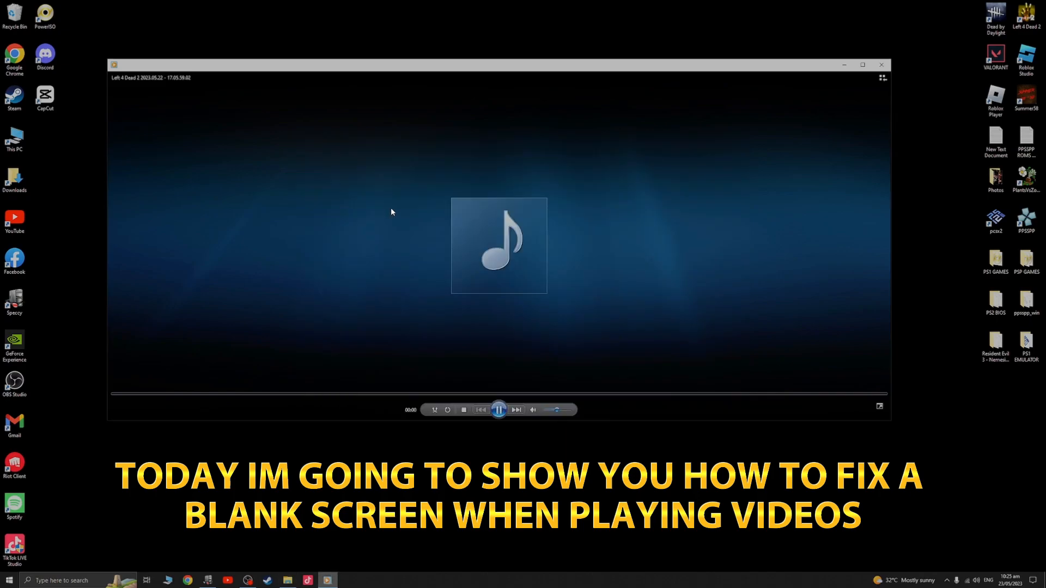
pyautogui.click(564, 413)
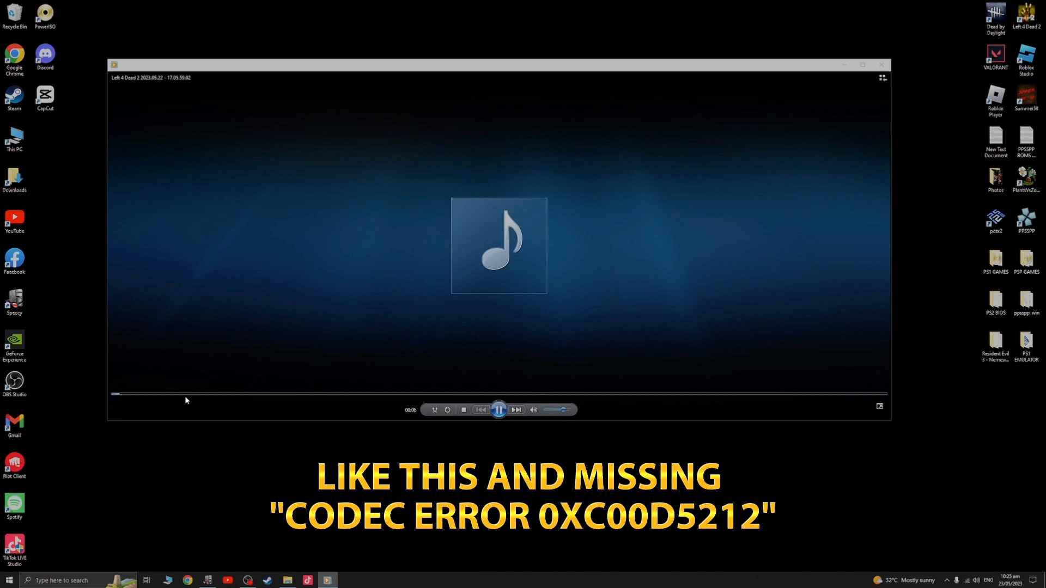
pyautogui.click(149, 395)
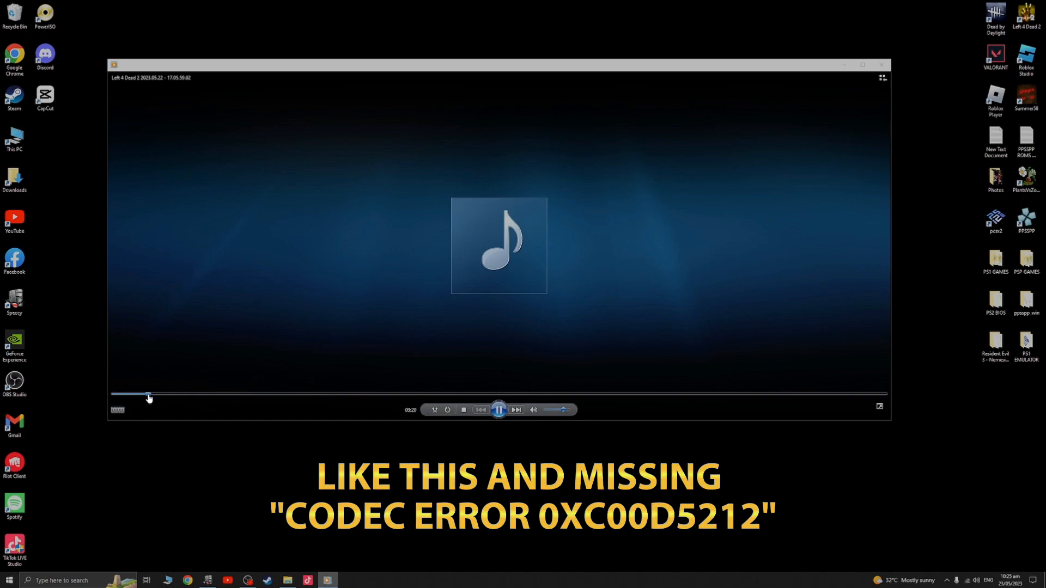
pyautogui.click(217, 394)
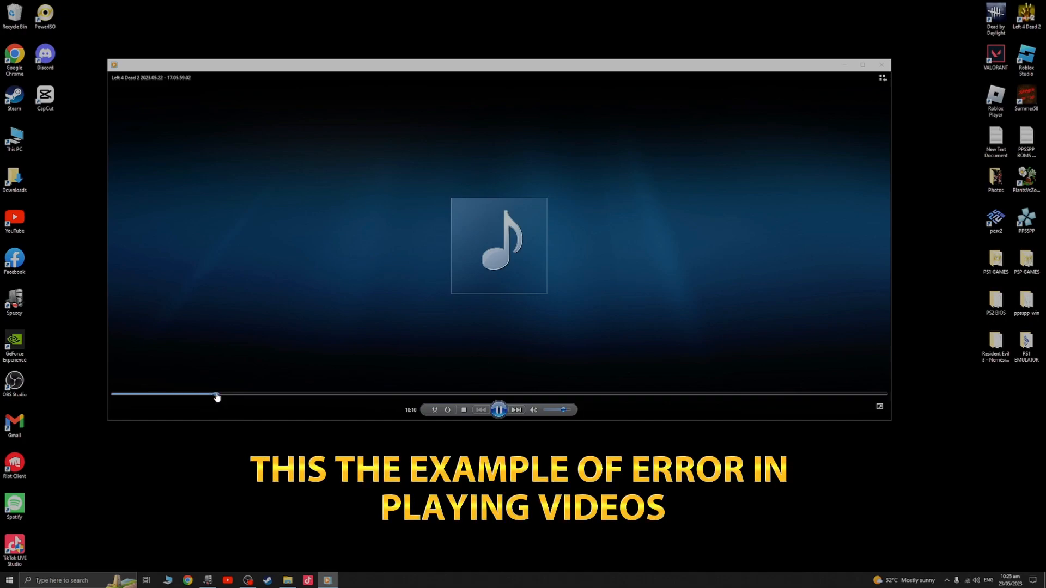
pyautogui.click(371, 395)
pyautogui.click(501, 395)
pyautogui.click(634, 395)
pyautogui.click(751, 396)
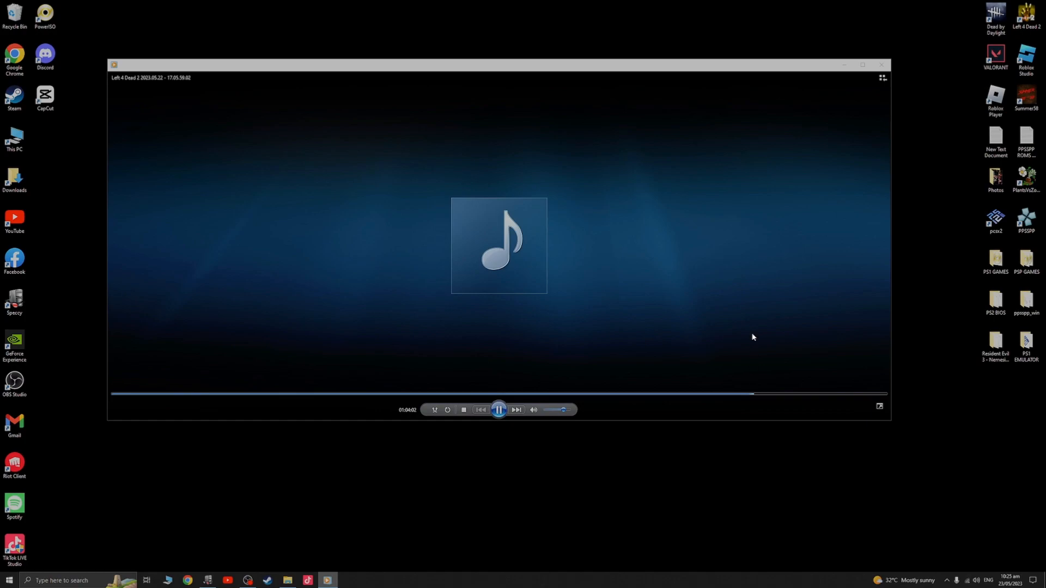
pyautogui.click(498, 411)
pyautogui.click(845, 66)
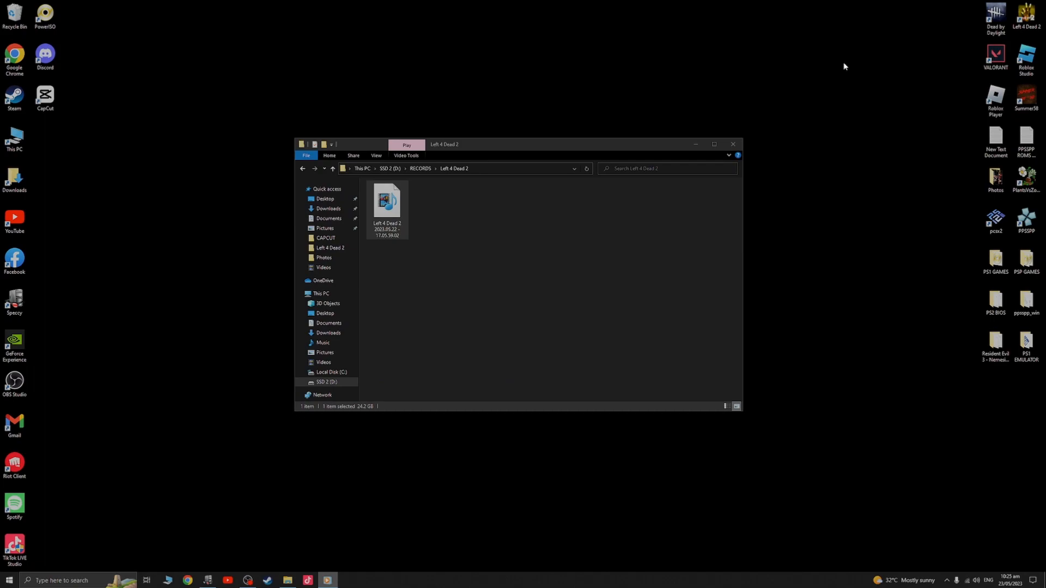
pyautogui.rightClick(332, 579)
pyautogui.click(185, 374)
pyautogui.rightClick(187, 383)
pyautogui.click(204, 413)
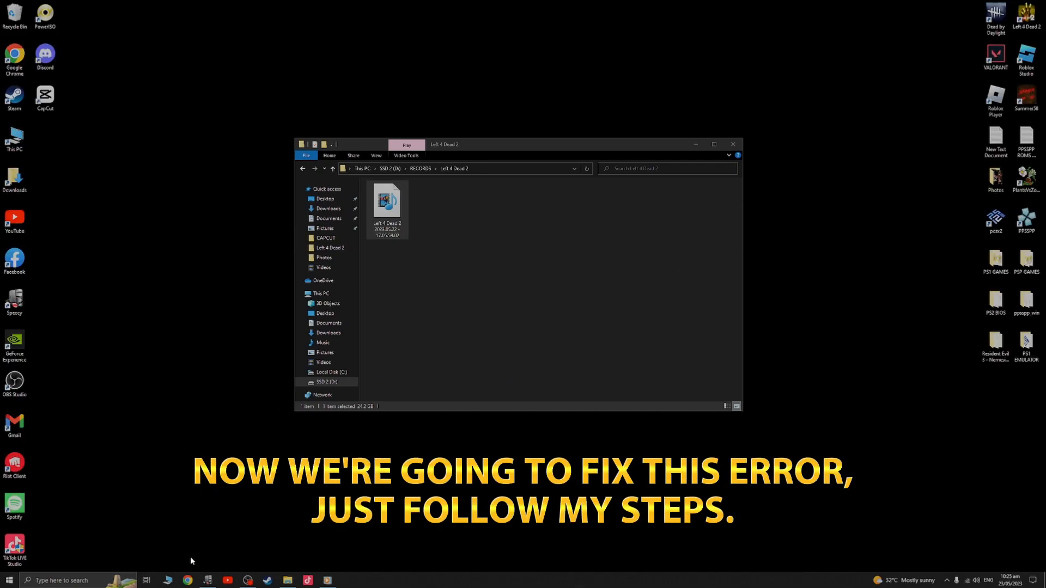
# Switch to Chrome and search Google for "vlc for windows 10 64 bit 2023"
pyautogui.click(187, 581)
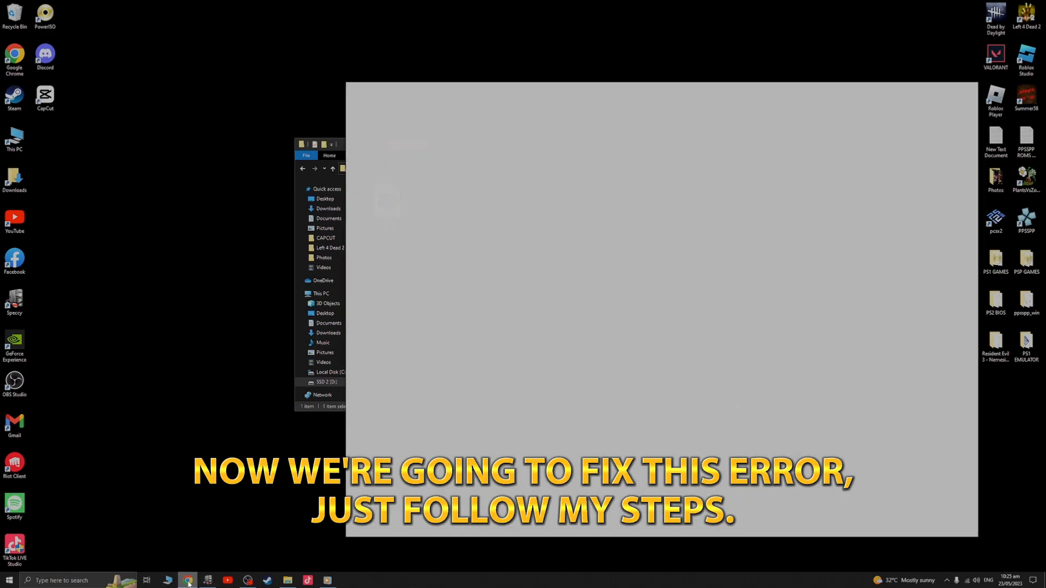
pyautogui.write('goog')
pyautogui.press('Return')
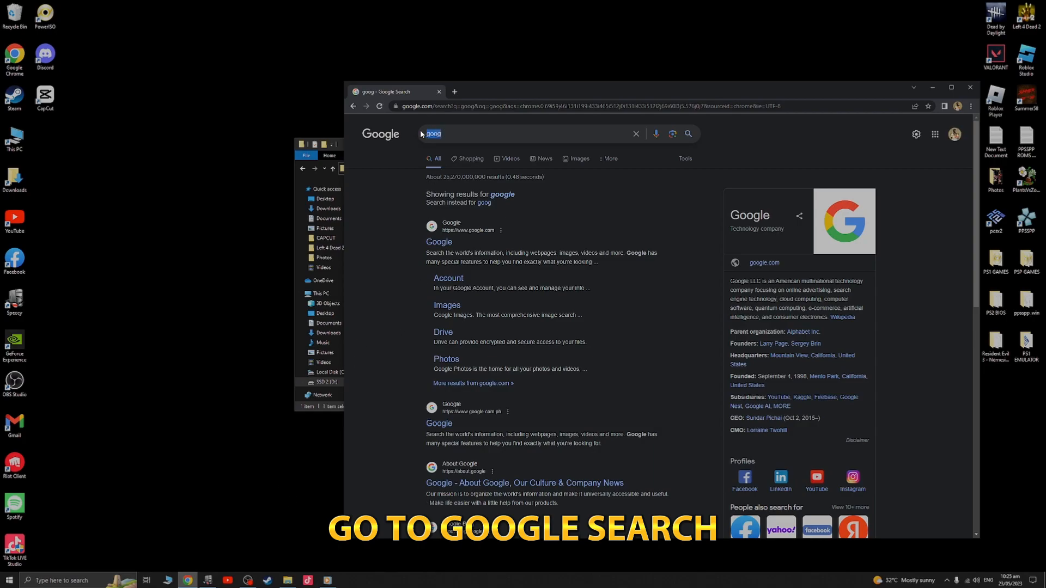
pyautogui.write('vlc ')
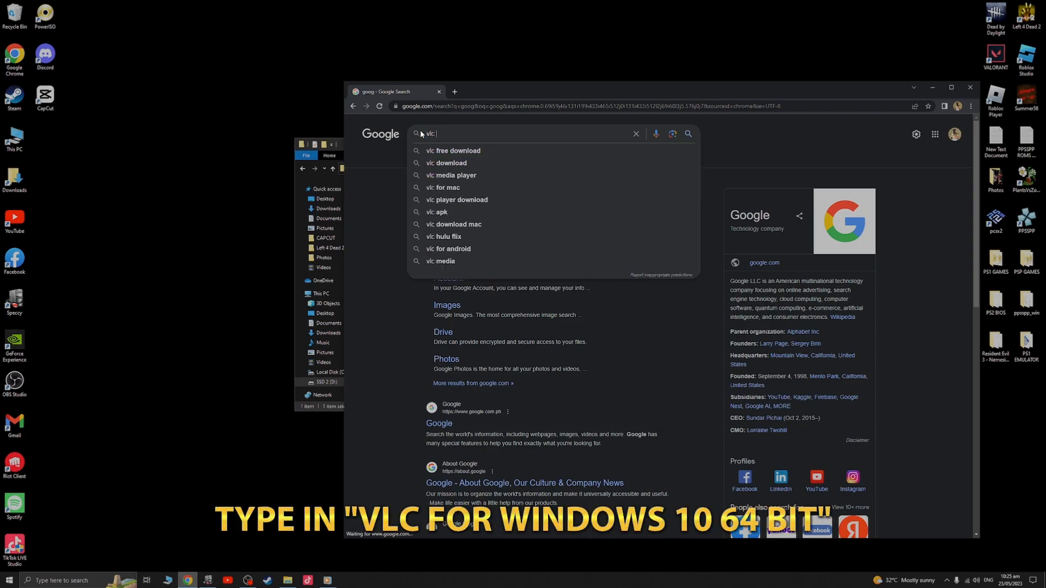
pyautogui.write('for windows 1')
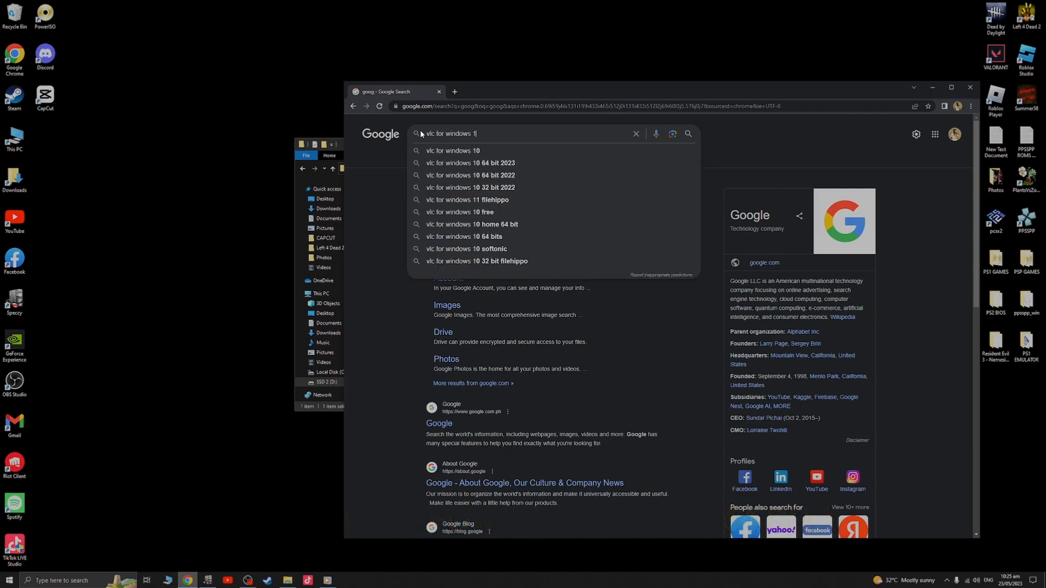
pyautogui.write('0 64')
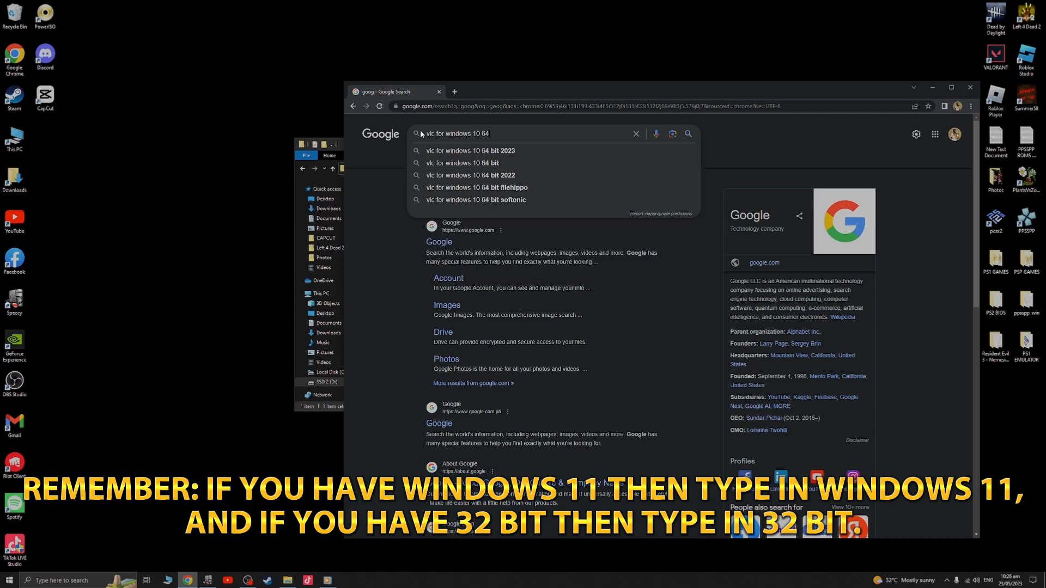
pyautogui.click(502, 150)
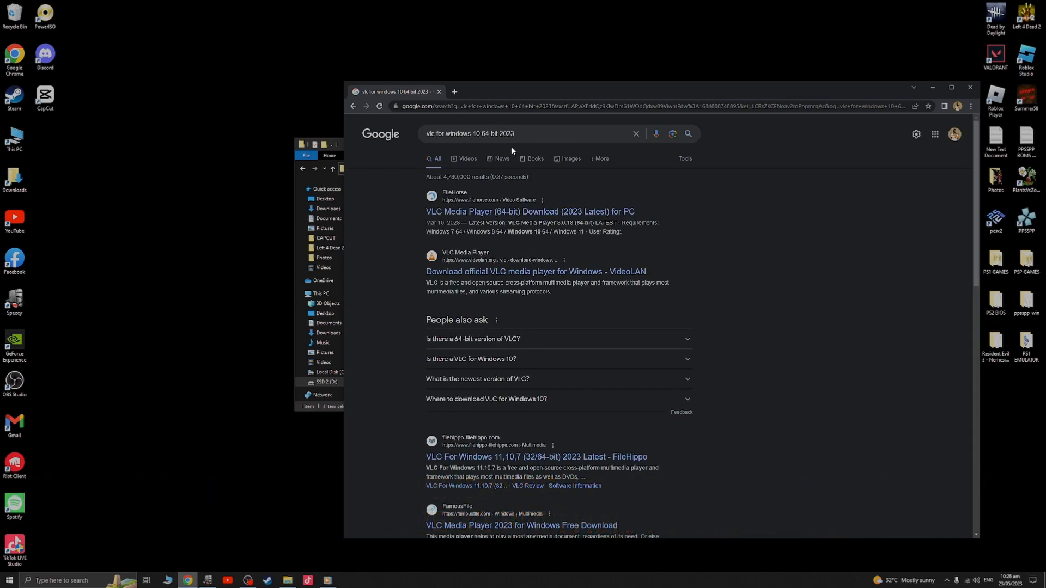
# Download VLC 3.0.18 for Windows from the official VideoLAN site and launch the downloaded installer
pyautogui.click(508, 272)
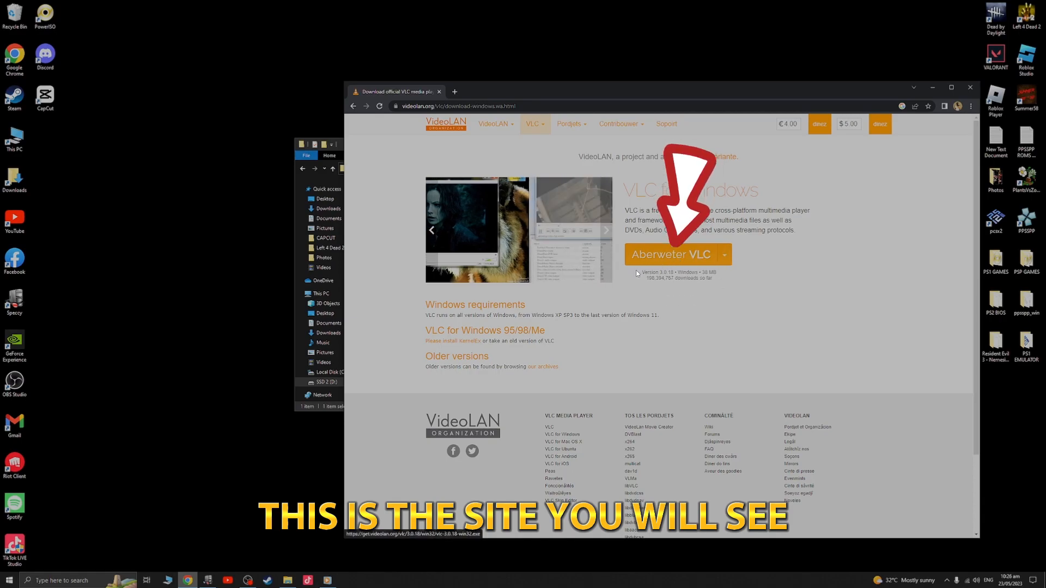
pyautogui.click(720, 263)
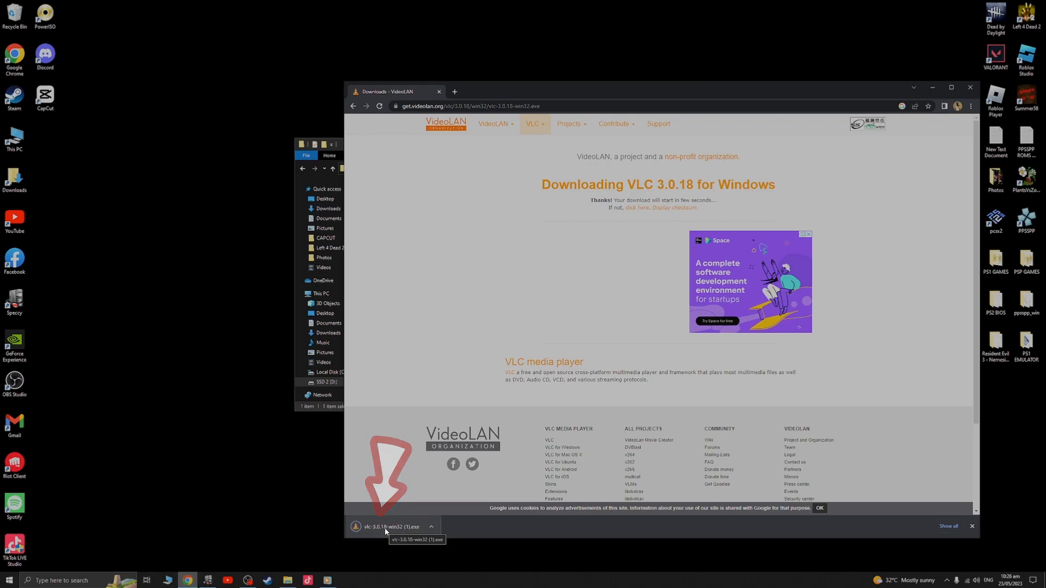
pyautogui.click(376, 529)
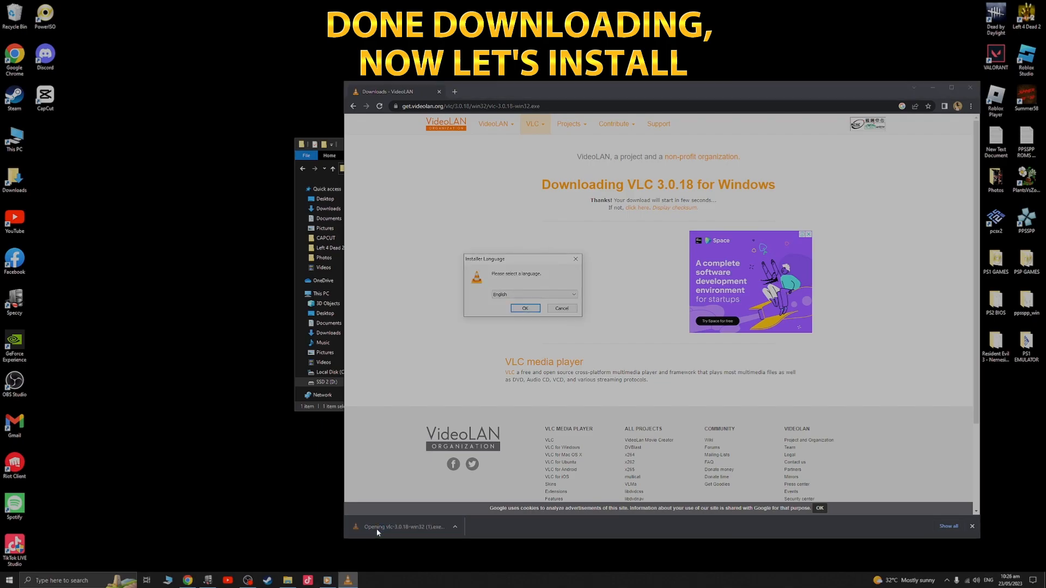
# Minimize the windows behind the installer, accept English as its language, and continue past the welcome and license pages
pyautogui.click(933, 87)
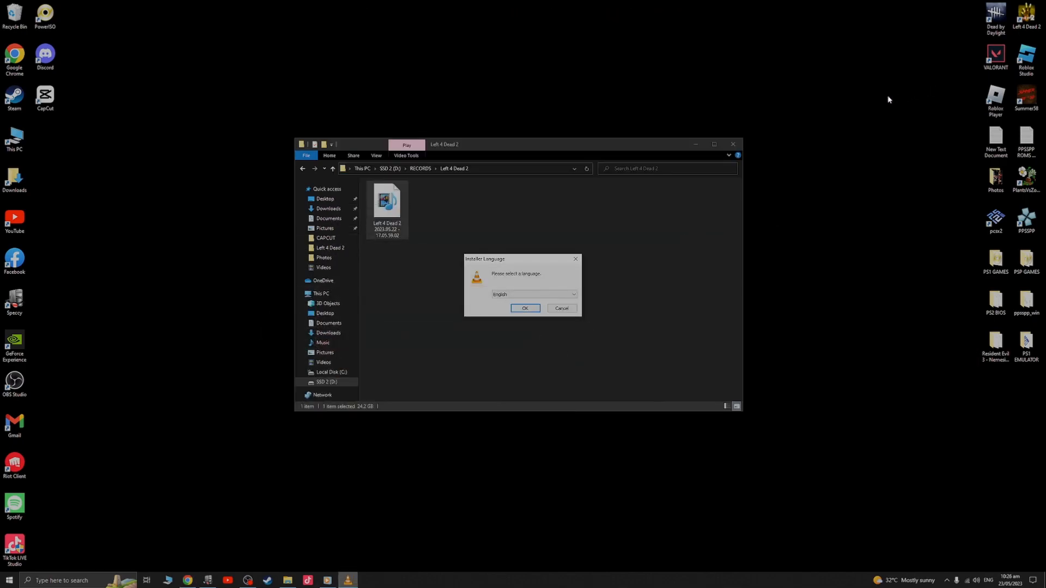
pyautogui.click(696, 144)
pyautogui.click(521, 308)
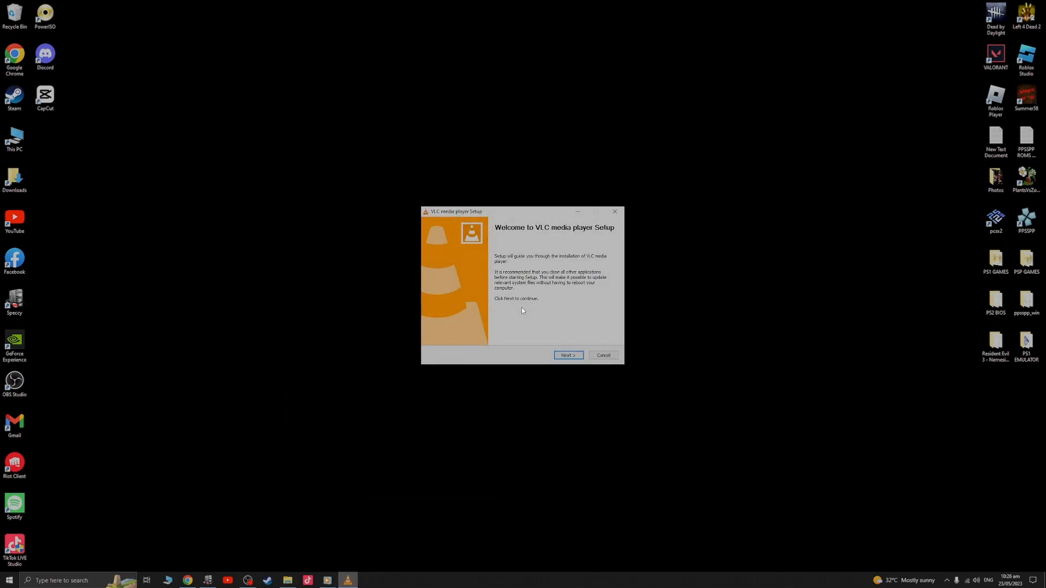
pyautogui.click(566, 357)
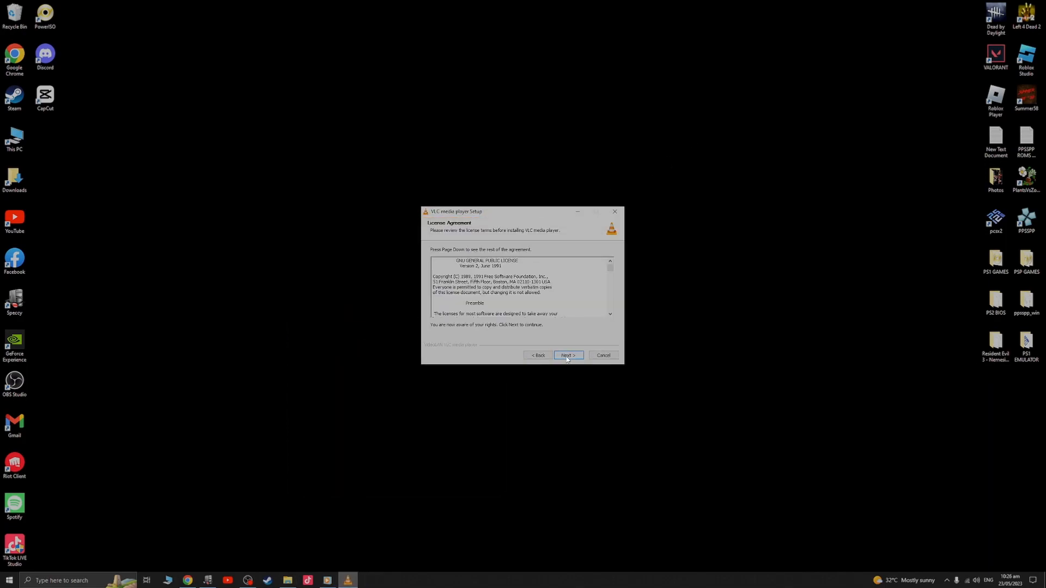
pyautogui.click(567, 356)
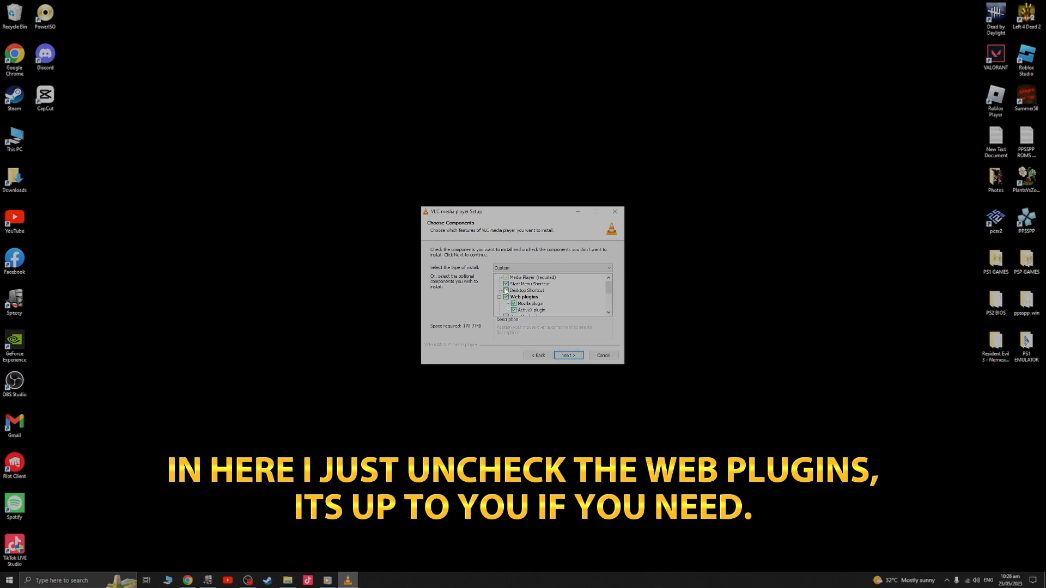
# Exclude the Mozilla and ActiveX web plugins from the VLC components and proceed to the install location
pyautogui.scroll(-1, 559, 298)
pyautogui.click(515, 291)
pyautogui.click(514, 285)
pyautogui.scroll(-2, 523, 308)
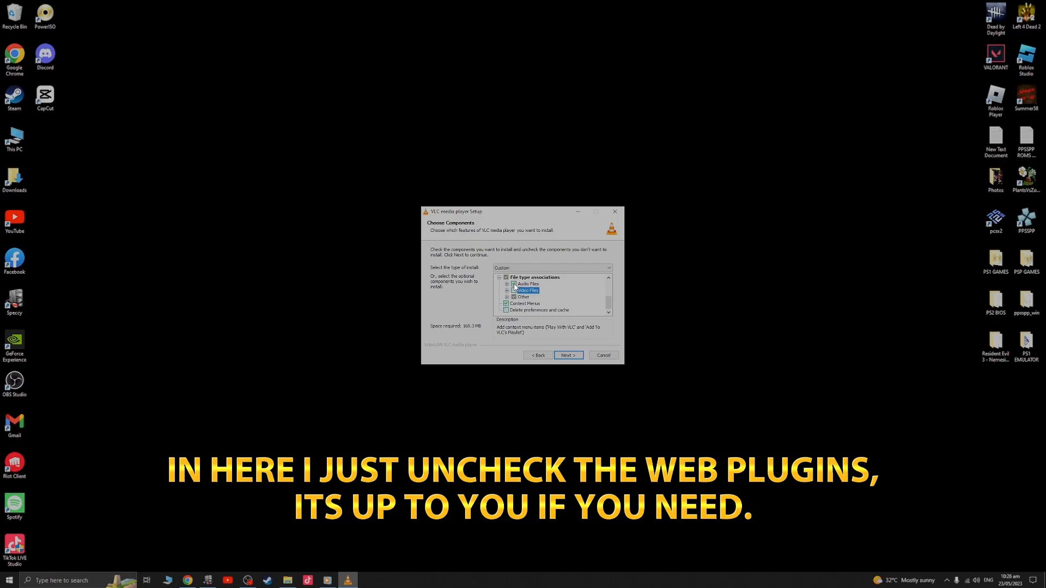
pyautogui.scroll(3, 517, 293)
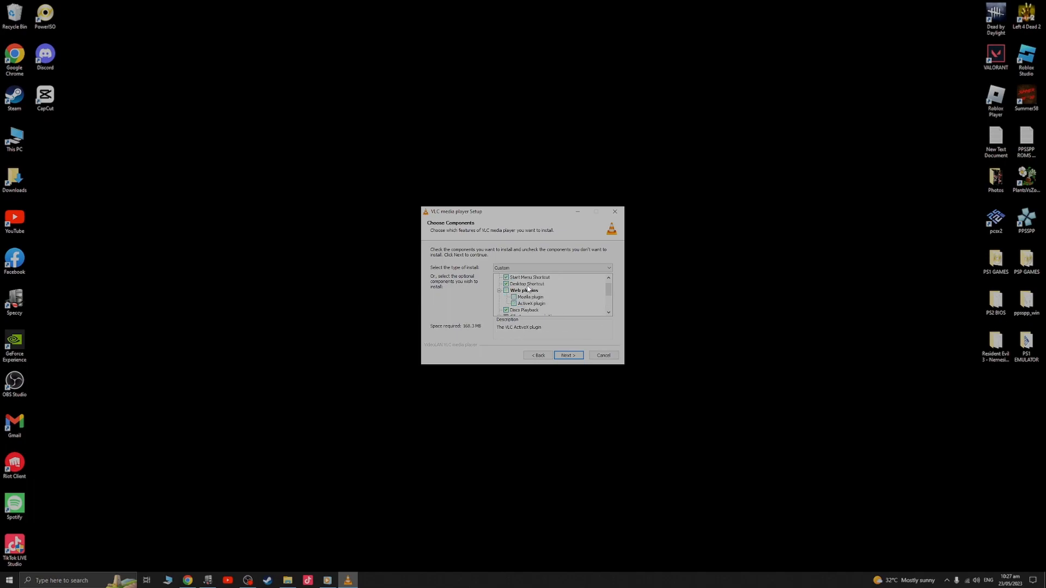
pyautogui.click(564, 356)
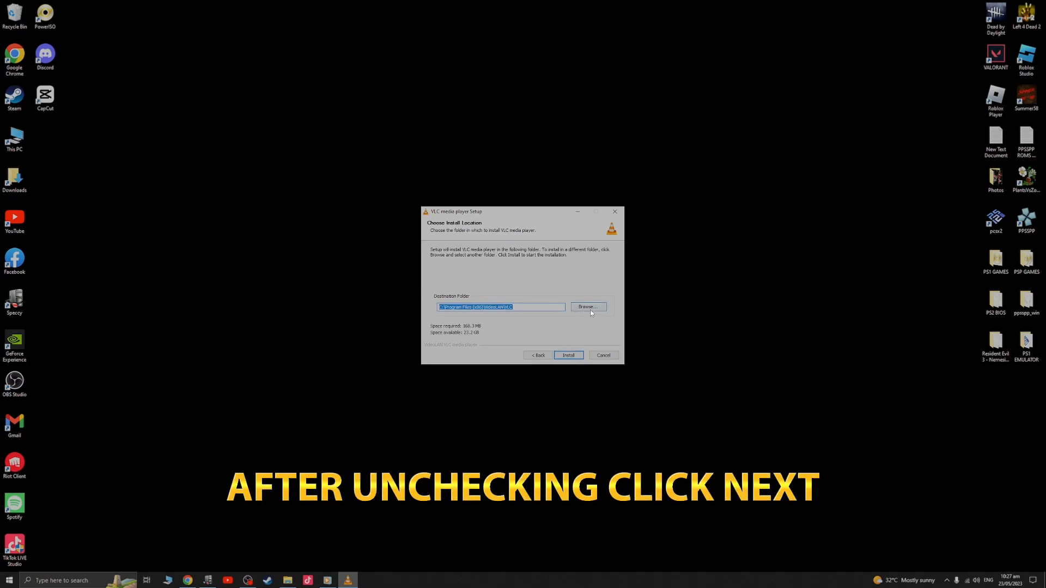
# Install VLC in the default folder, finish setup, and dismiss the network access policy dialog and the opened player
pyautogui.click(567, 355)
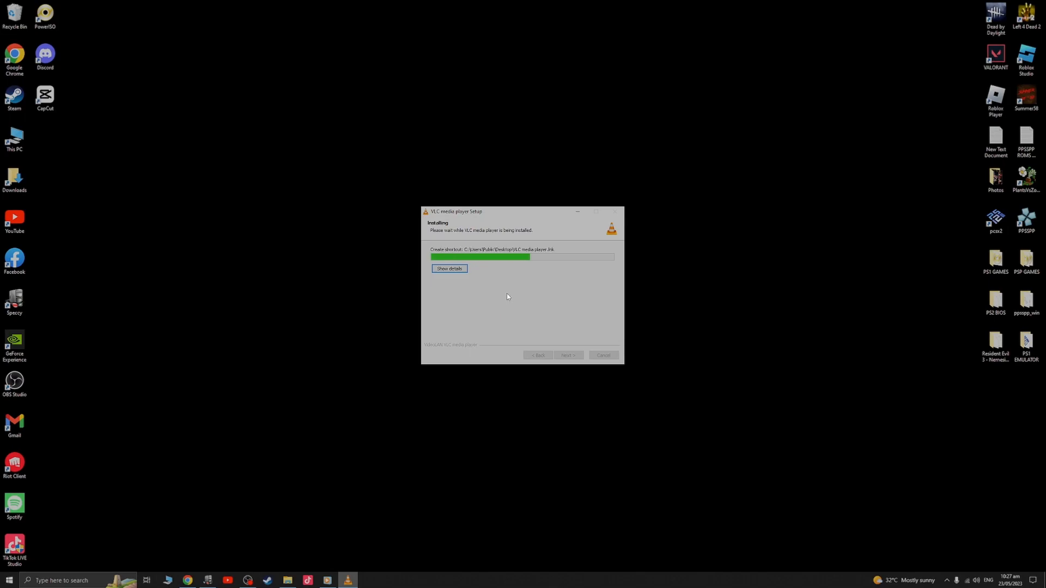
pyautogui.click(568, 353)
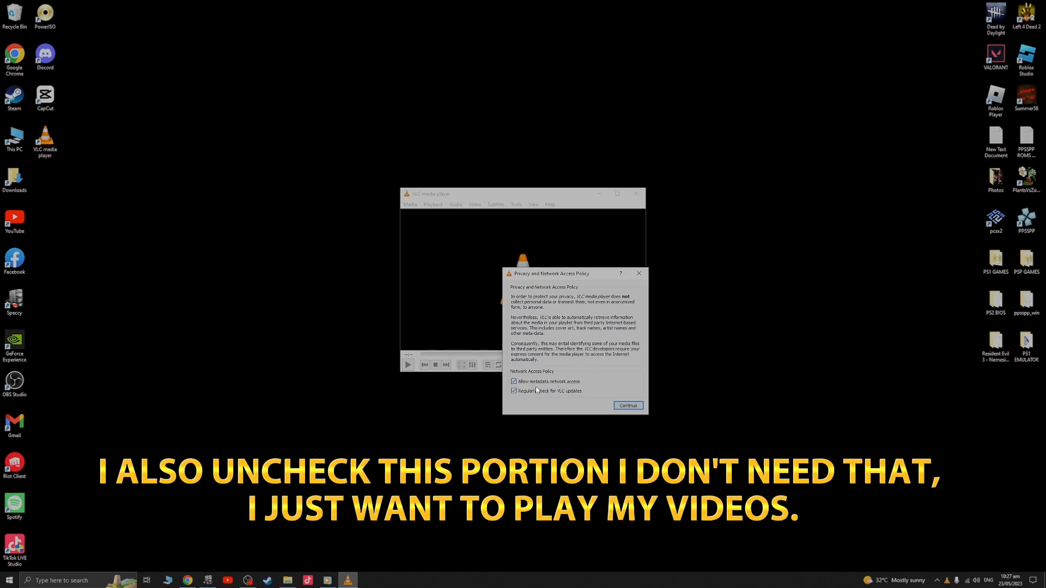
pyautogui.click(628, 407)
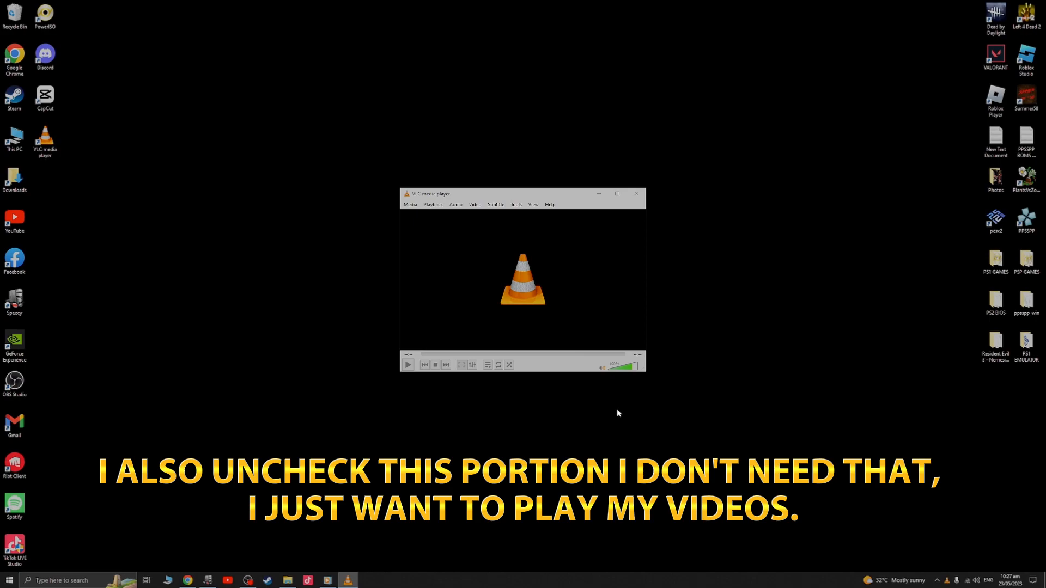
pyautogui.click(637, 194)
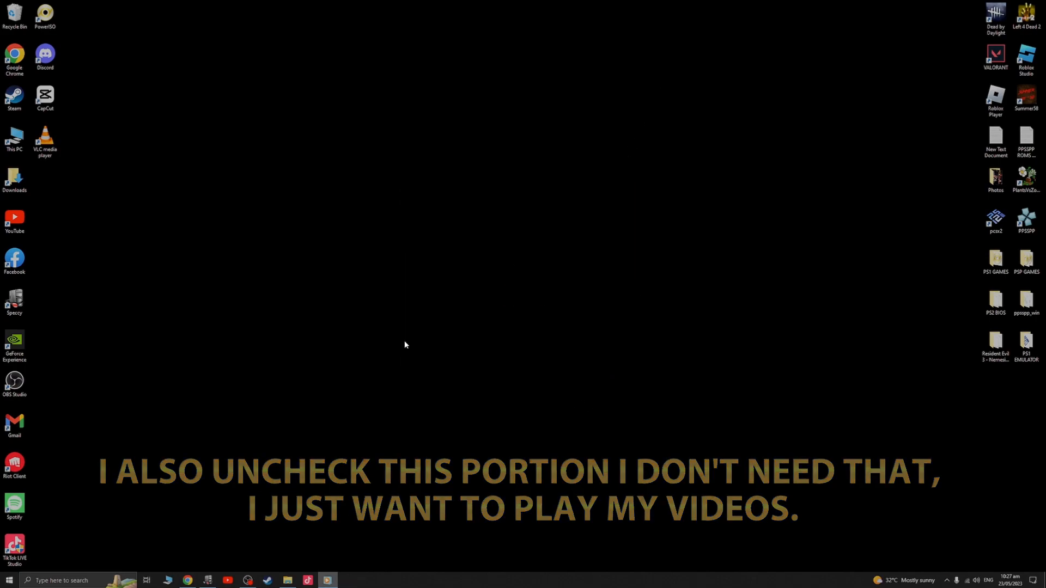
# Close the minimized old media player that still has the recording open
pyautogui.rightClick(325, 581)
pyautogui.click(297, 563)
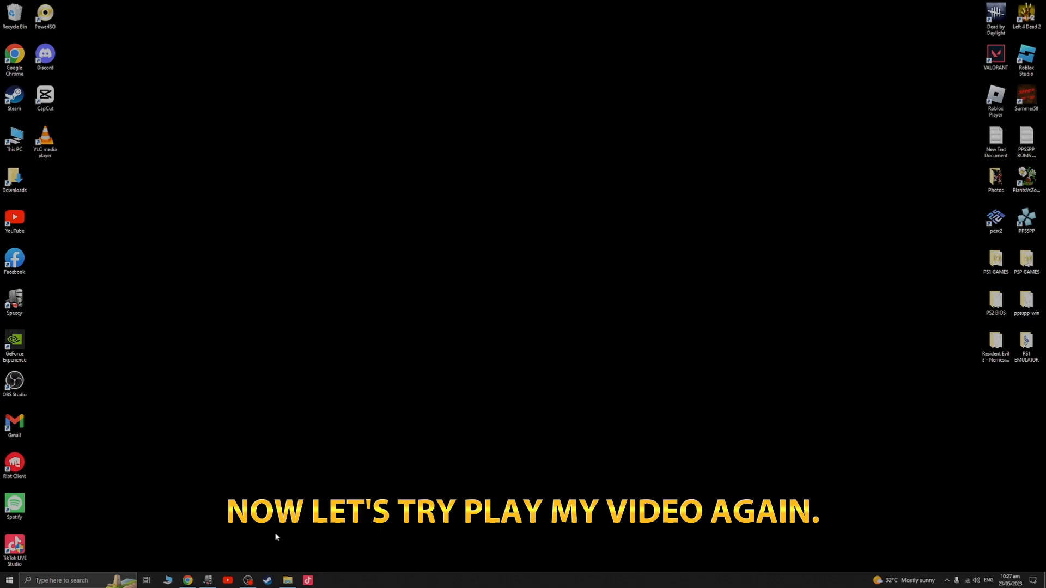
pyautogui.rightClick(124, 123)
pyautogui.click(141, 143)
# Browse to the RECORDS > Left 4 Dead 2 folder on SSD 2 (D:) and play the recording again
pyautogui.click(171, 581)
pyautogui.doubleClick(517, 291)
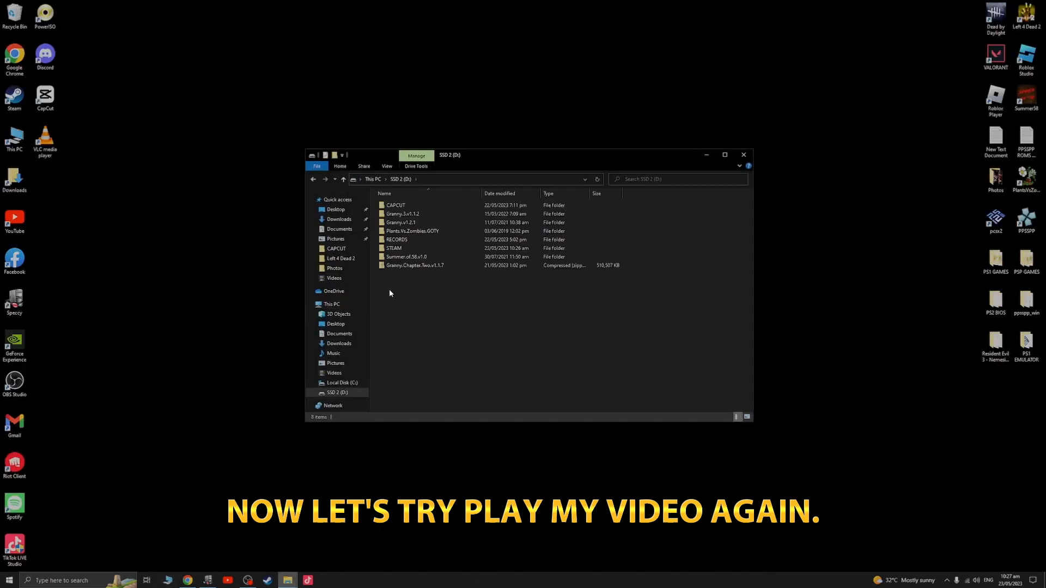
pyautogui.doubleClick(397, 240)
pyautogui.doubleClick(406, 214)
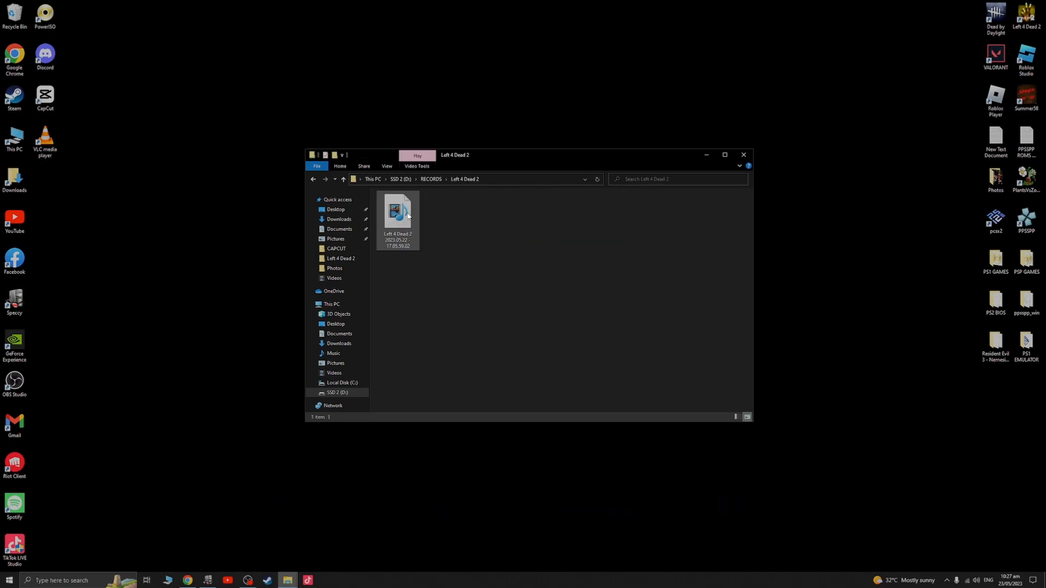
pyautogui.click(399, 227)
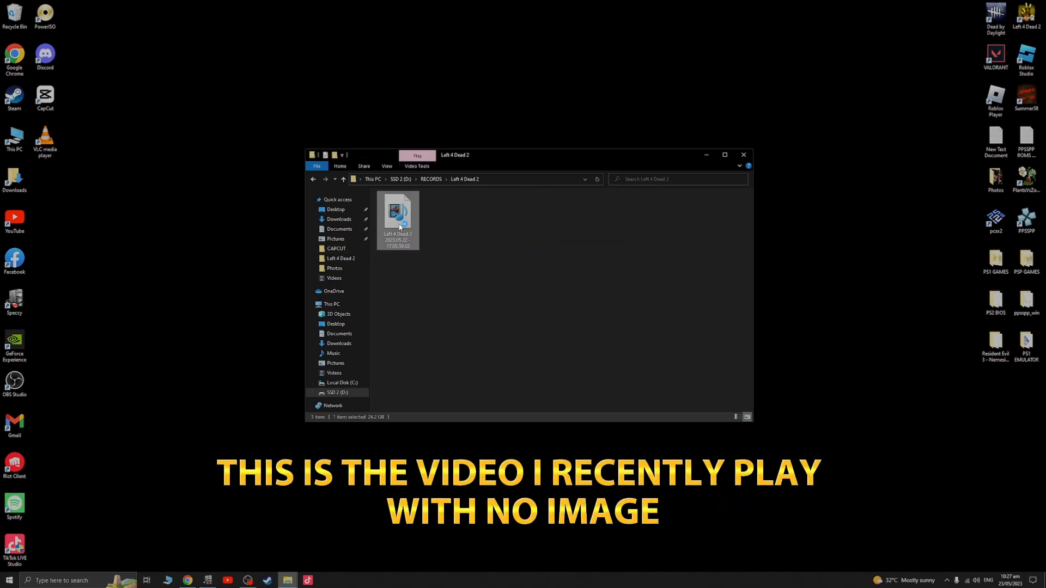
pyautogui.doubleClick(399, 228)
# Bring the VLC window fully into view, skip to about 5:38 in the recording, and maximize the player to check playback
pyautogui.moveTo(681, 195); pyautogui.dragTo(627, 162)
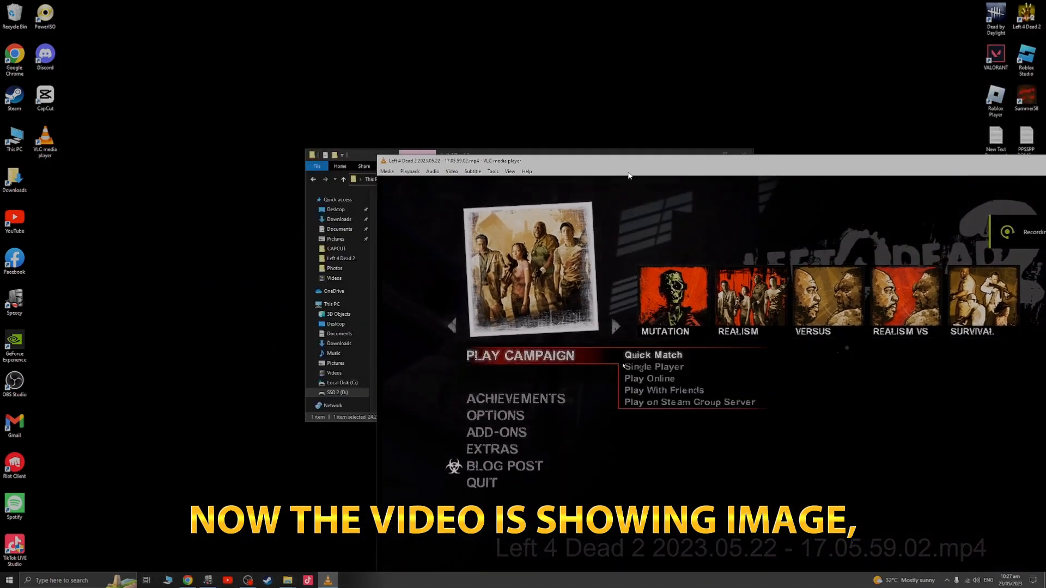
pyautogui.moveTo(692, 165); pyautogui.dragTo(494, 59)
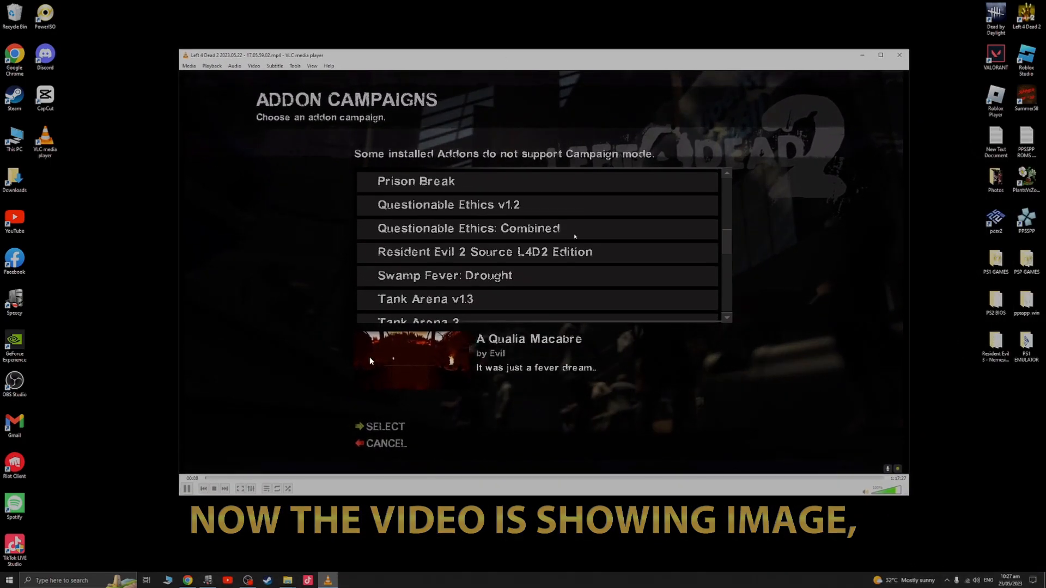
pyautogui.click(256, 478)
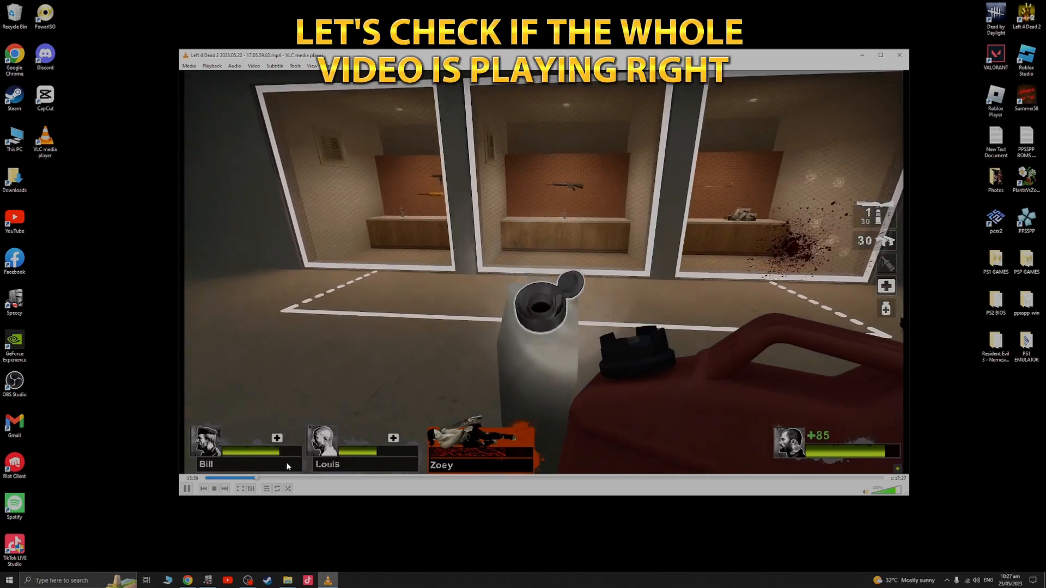
pyautogui.click(881, 55)
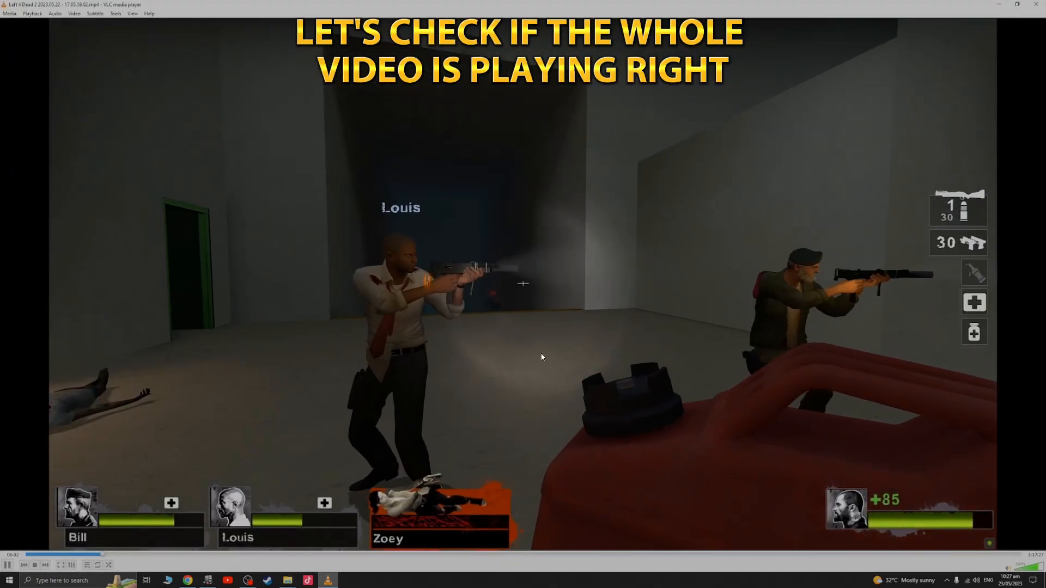
# Play the recording full screen, skip through it from about 18 minutes to about 1:07 to check playback, and exit to the folder
pyautogui.doubleClick(543, 439)
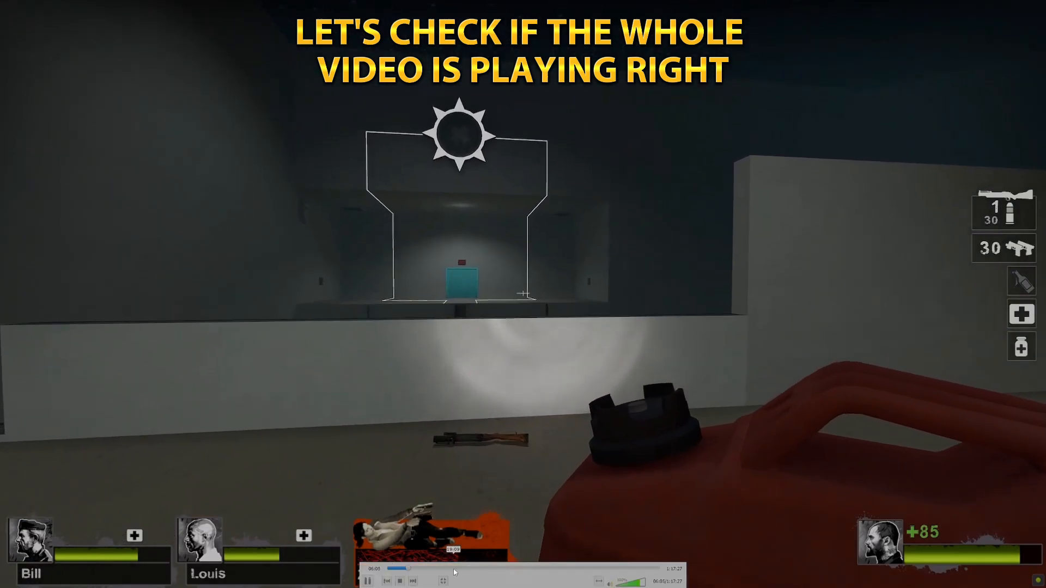
pyautogui.click(452, 568)
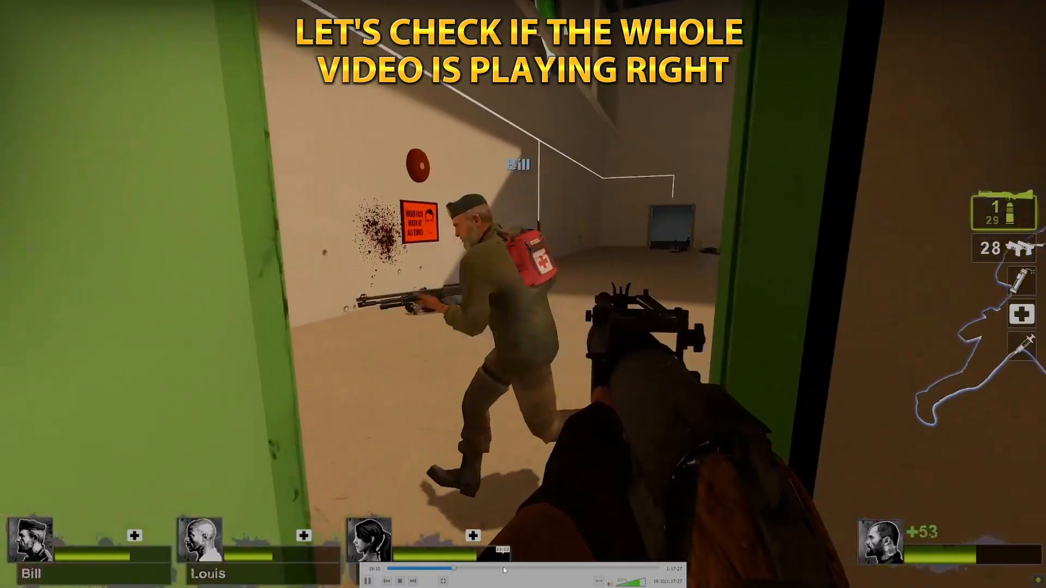
pyautogui.click(499, 568)
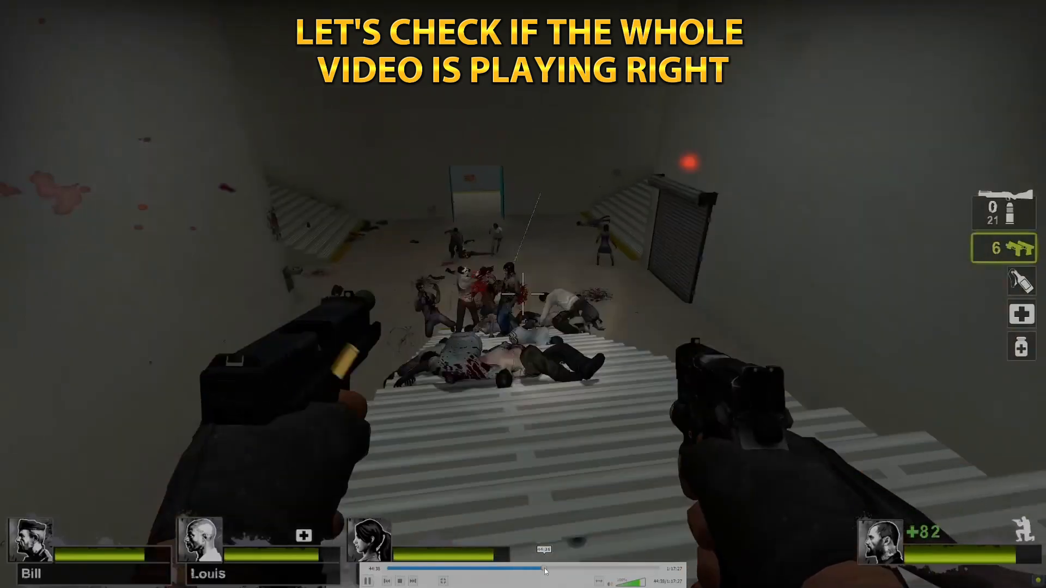
pyautogui.click(544, 568)
pyautogui.click(586, 568)
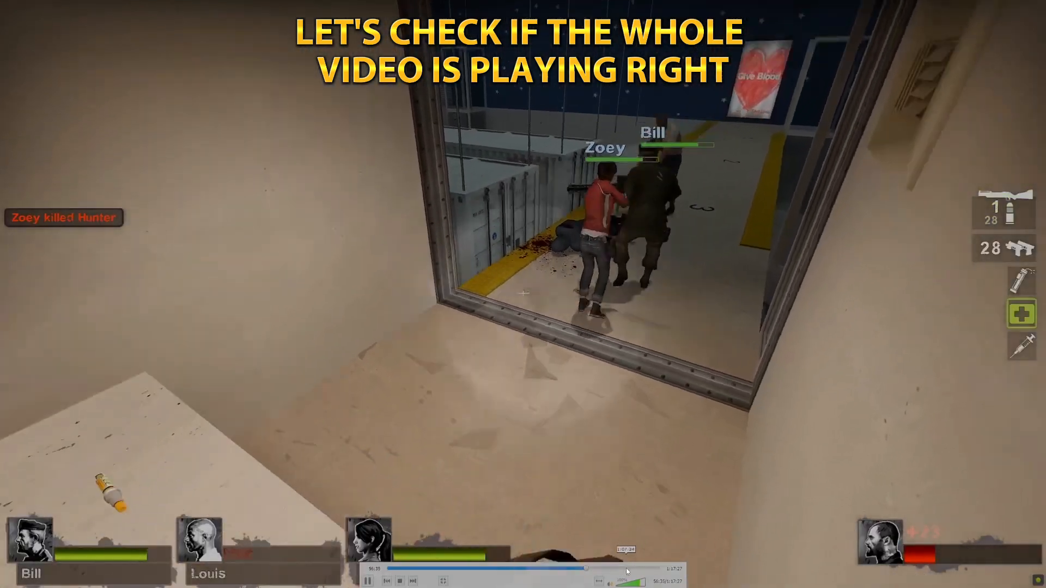
pyautogui.click(626, 567)
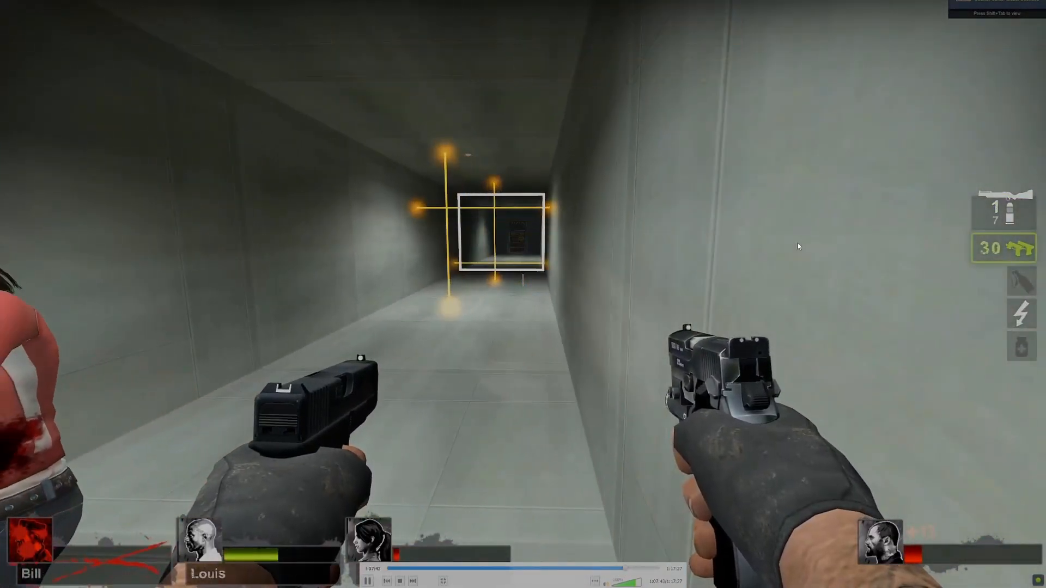
pyautogui.doubleClick(797, 247)
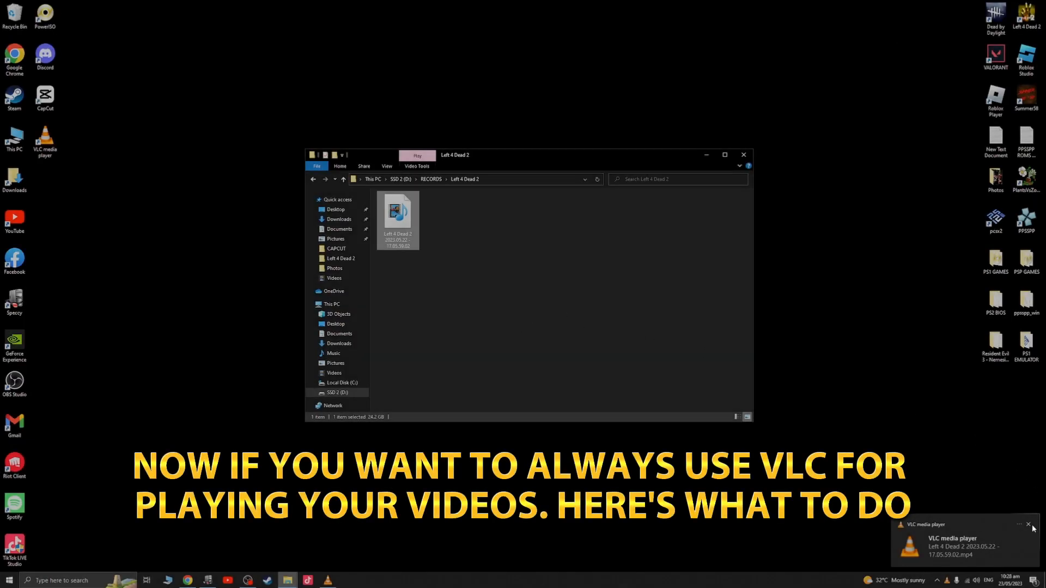
pyautogui.click(1030, 525)
# Set VLC media player to always open .mp4 files, using Open with on the recording, and dismiss the player's notification
pyautogui.rightClick(409, 230)
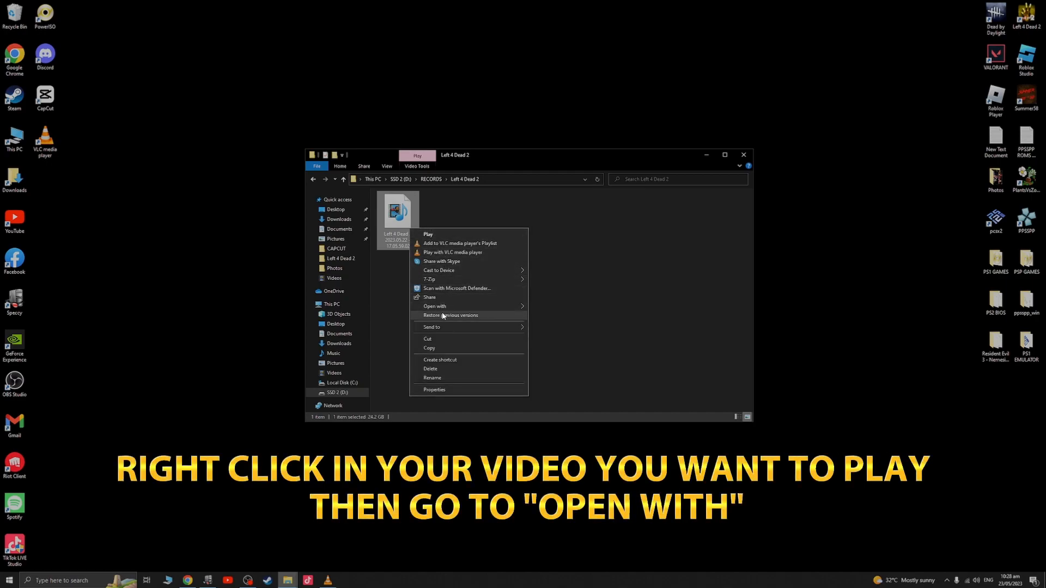
pyautogui.moveTo(476, 307)
pyautogui.click(574, 355)
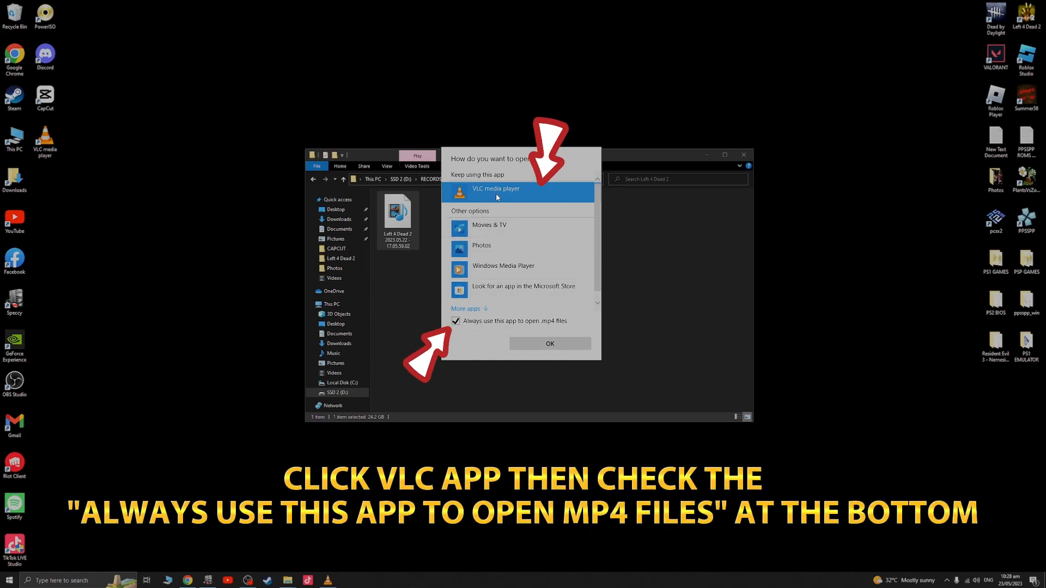
pyautogui.scroll(-1, 560, 265)
pyautogui.click(545, 346)
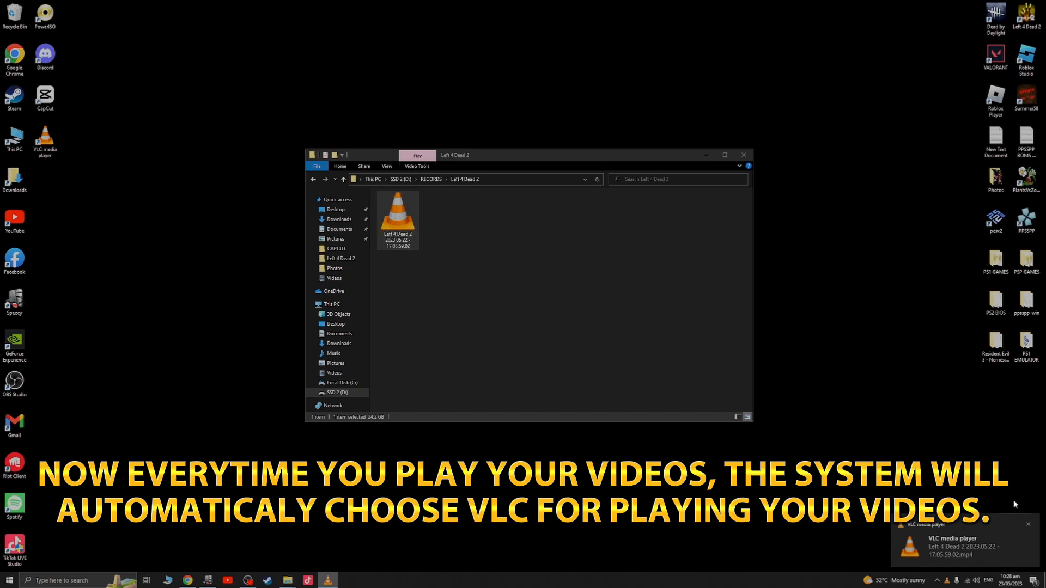
pyautogui.click(1028, 524)
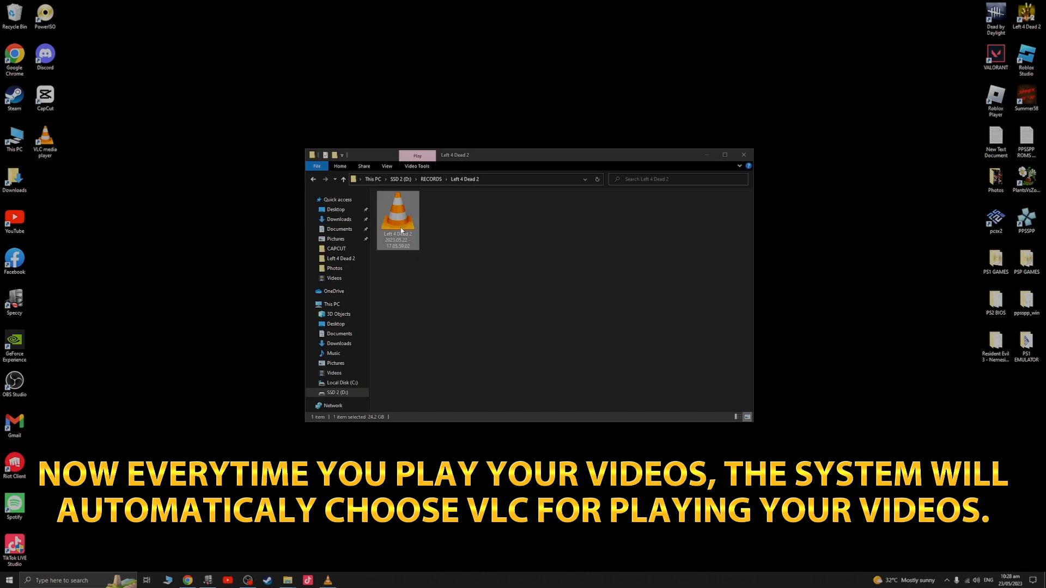
# Play the recording from its folder, bring the player window into view, and check playback at about 36 and 48 minutes
pyautogui.click(327, 580)
pyautogui.doubleClick(410, 230)
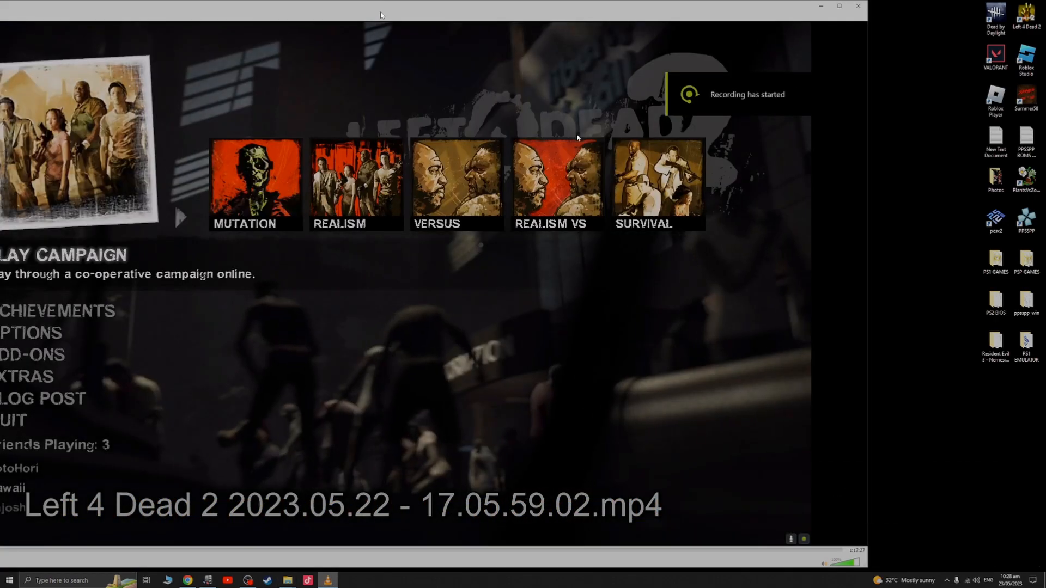
pyautogui.doubleClick(379, 16)
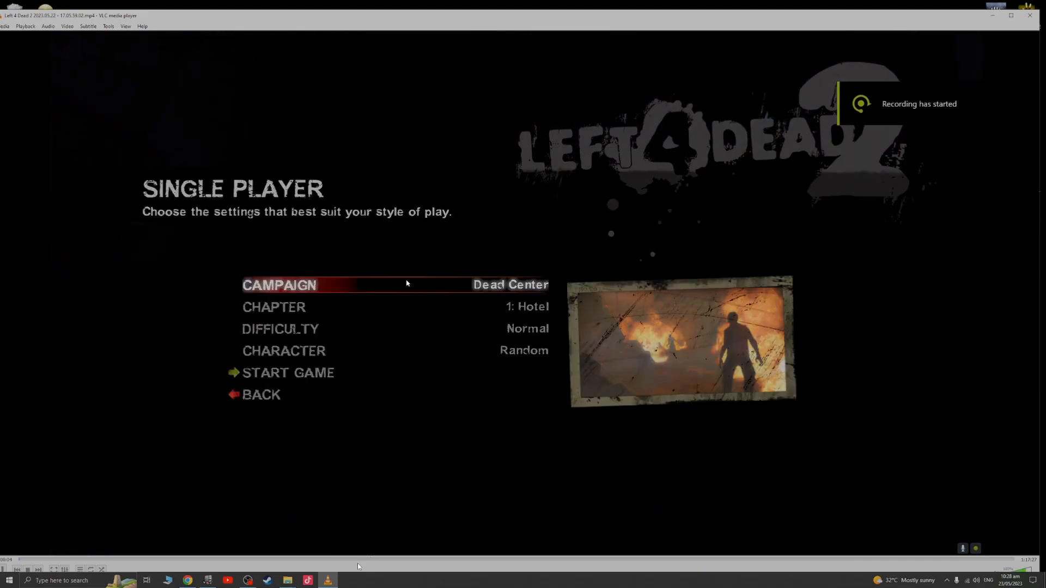
pyautogui.click(483, 560)
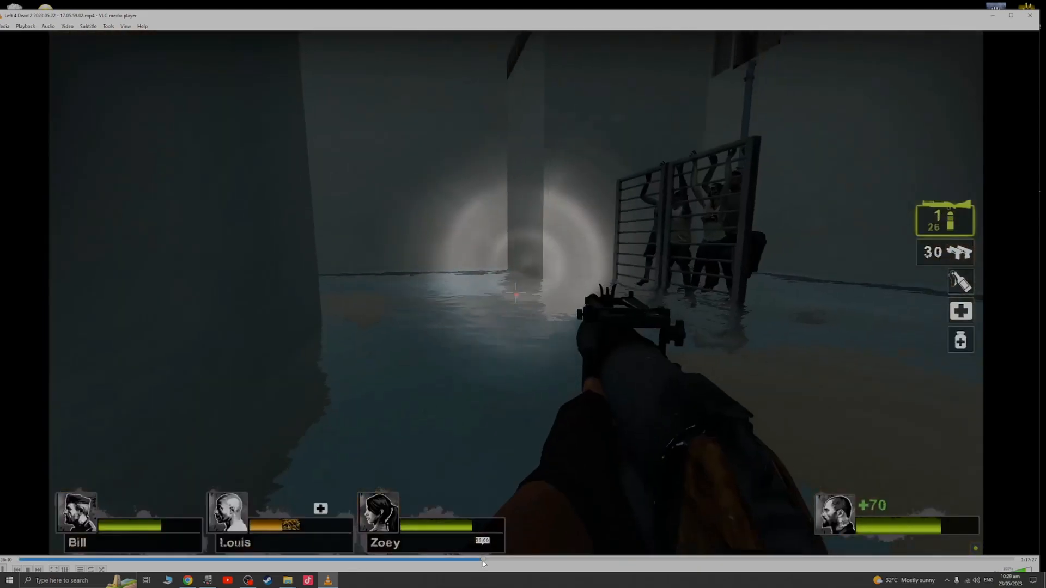
pyautogui.click(645, 560)
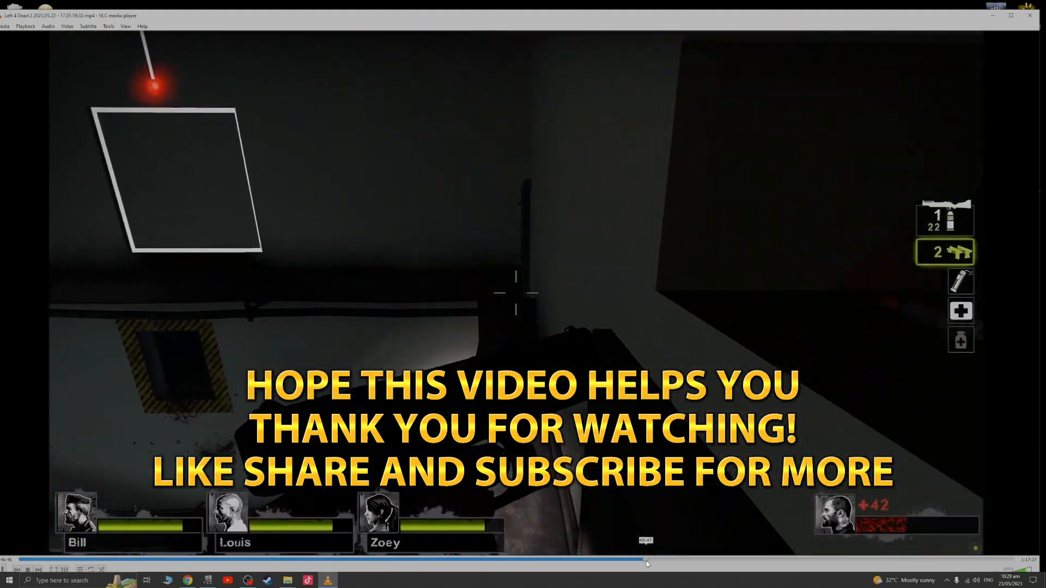